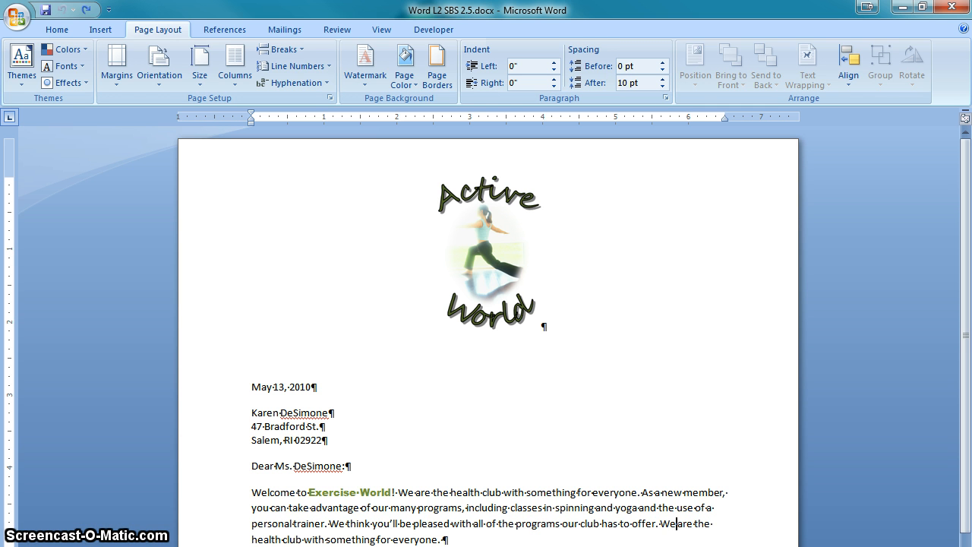
Delete the first occurrence of "We are the health club with something for everyone." after the "Exercise World!" welcome
{"action": "left_click", "coordinate": [660, 523]}
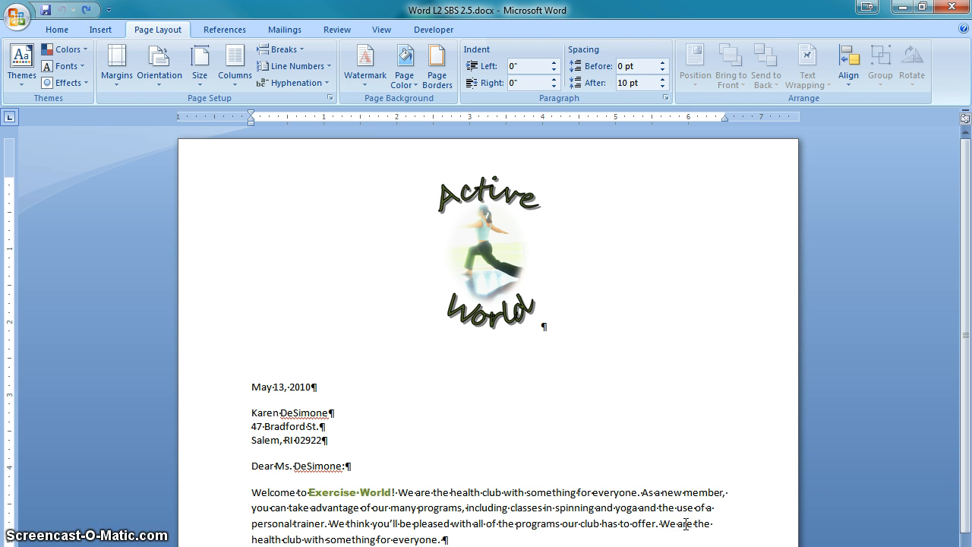
{"action": "left_click", "coordinate": [686, 524], "text": "ctrl"}
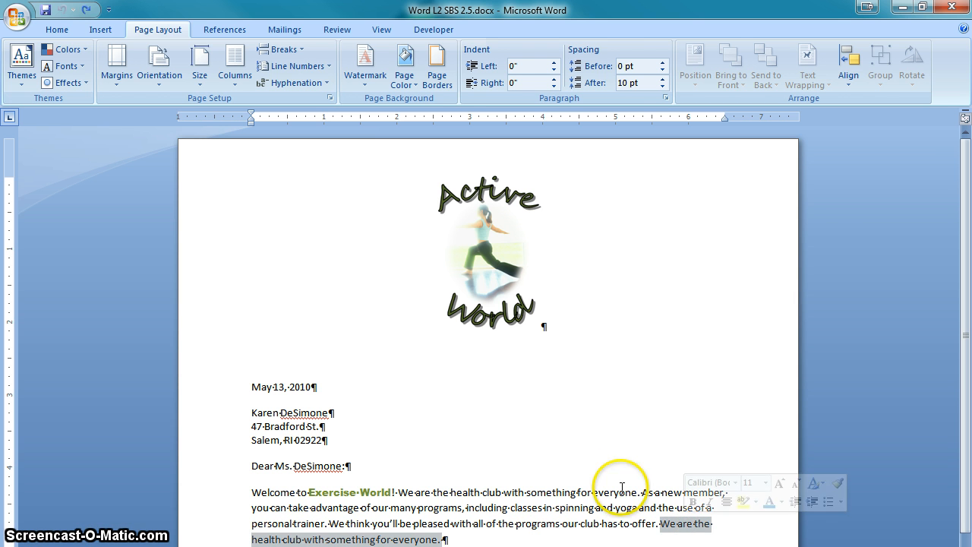
{"action": "double_click", "coordinate": [551, 491]}
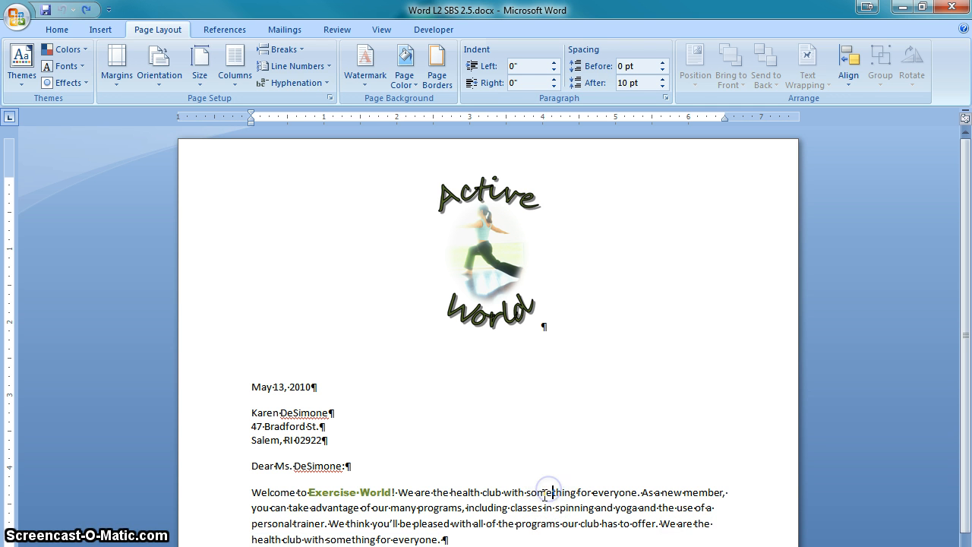
{"action": "left_click", "coordinate": [549, 491], "text": "ctrl"}
{"action": "key", "text": "Delete"}
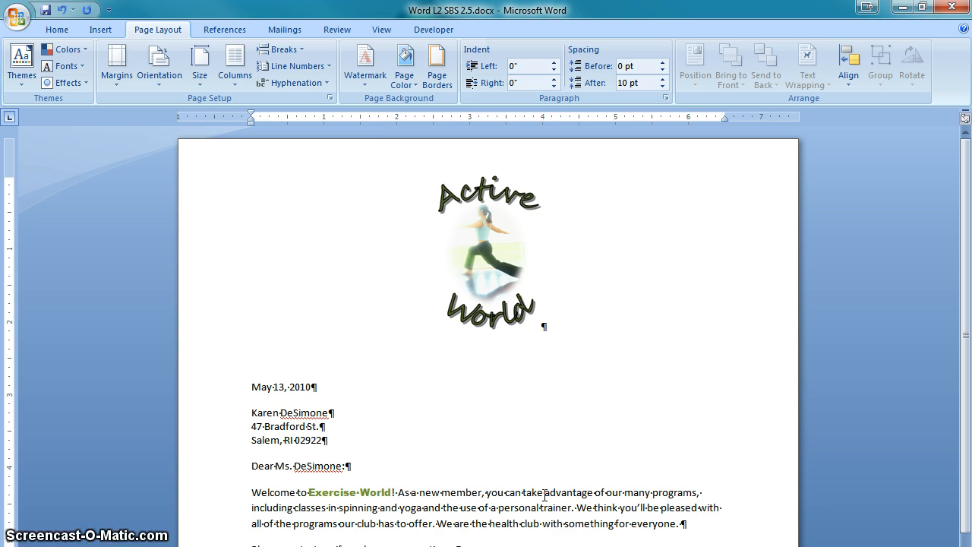
Move the paragraph's last sentence, "We are the health club with something for everyone.", to directly after "Exercise World!"
{"action": "left_click", "coordinate": [437, 524]}
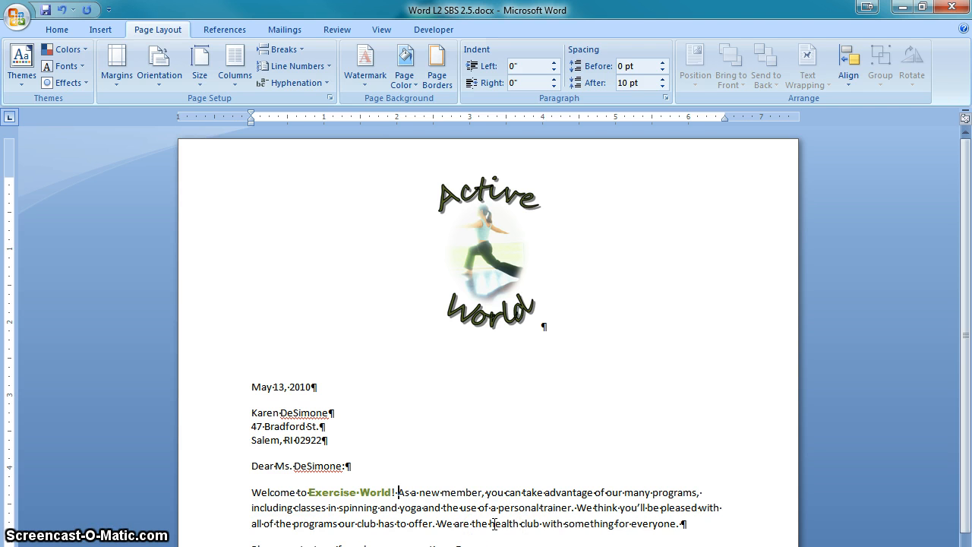
{"action": "left_click", "coordinate": [493, 524], "text": "ctrl"}
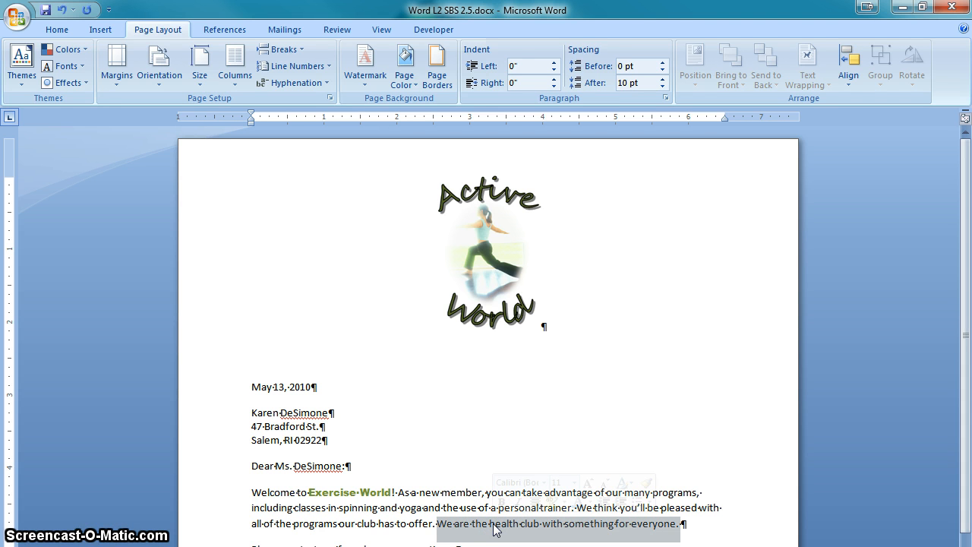
{"action": "left_click_drag", "start_coordinate": [493, 529], "coordinate": [406, 497]}
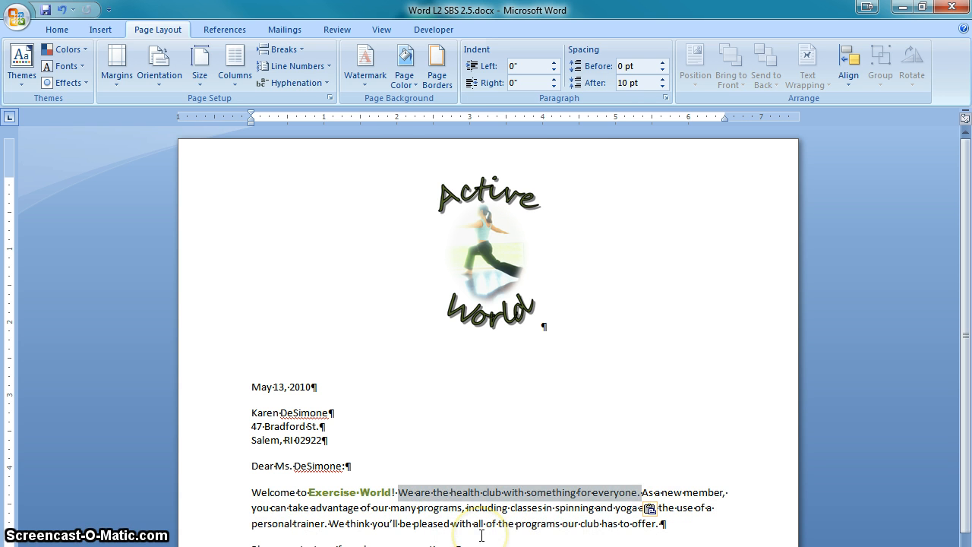
Undo both the sentence move and the earlier sentence deletion in the first body paragraph
{"action": "left_click", "coordinate": [685, 526]}
{"action": "left_click", "coordinate": [553, 497]}
{"action": "key", "text": "ctrl+z"}
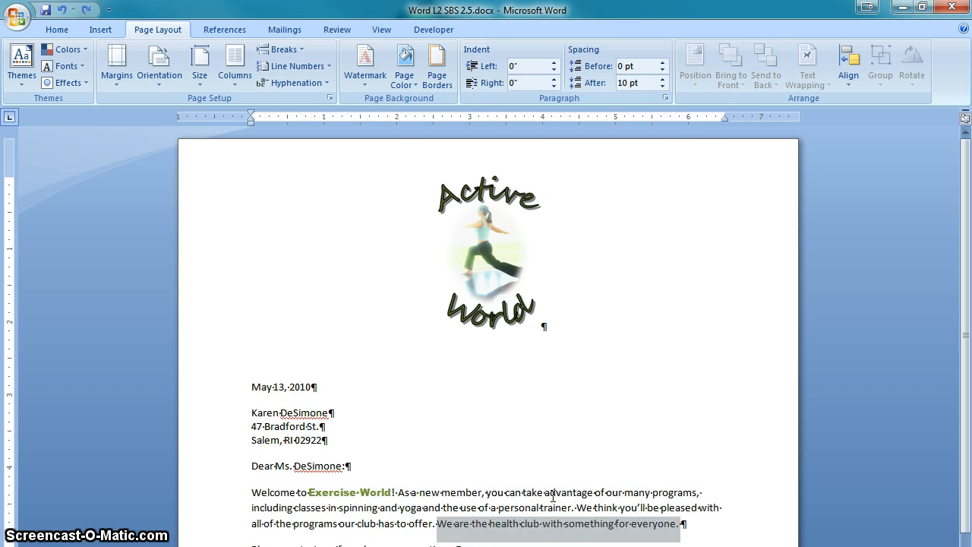
{"action": "key", "text": "ctrl+y"}
{"action": "left_click", "coordinate": [587, 536]}
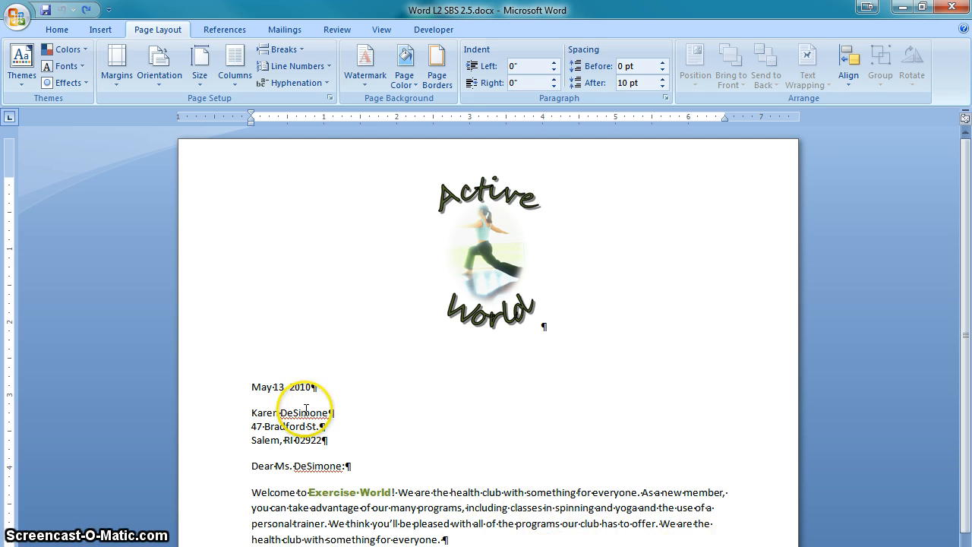
Delete the repeated sentence "We are the health club with something for everyone." at the paragraph's end, plus the trailing space
{"action": "left_click", "coordinate": [311, 465]}
{"action": "left_click", "coordinate": [302, 413]}
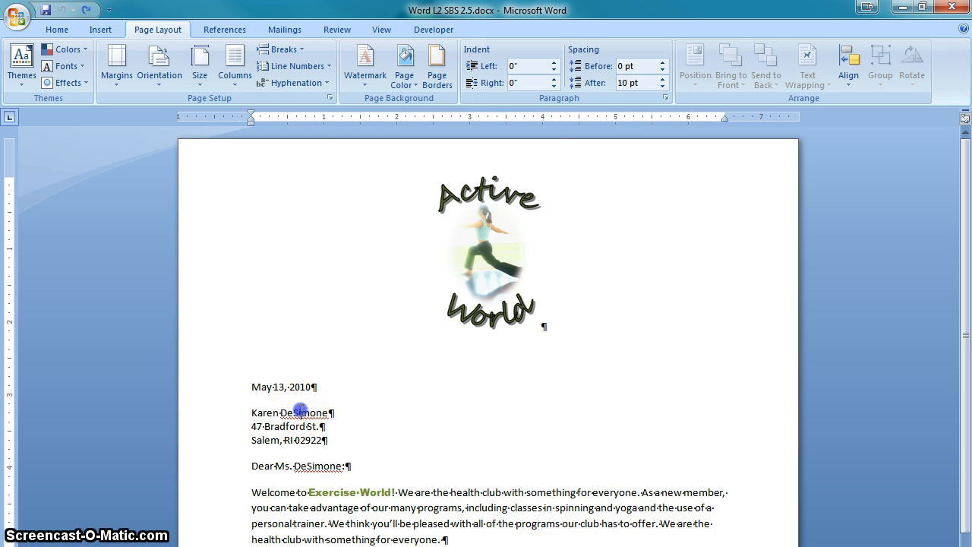
{"action": "left_click", "coordinate": [673, 524], "text": "ctrl"}
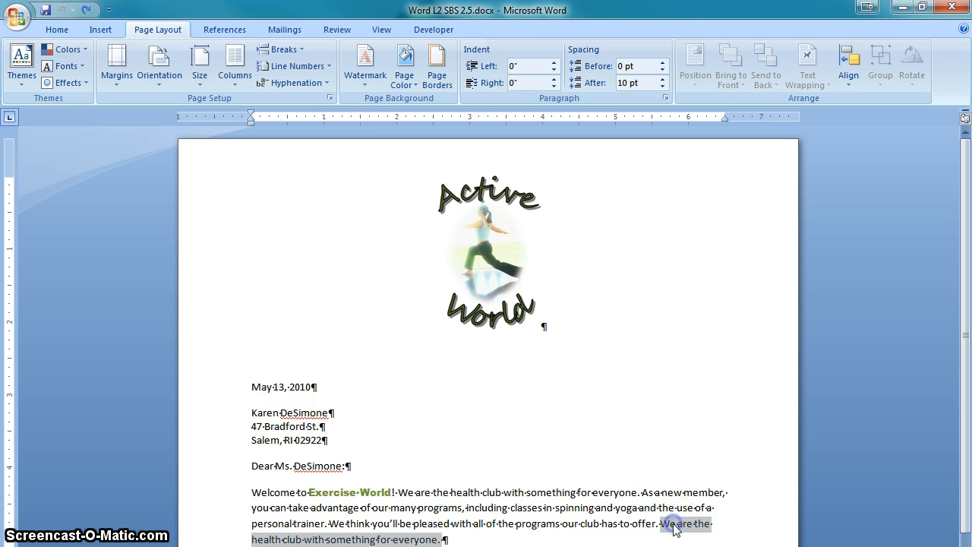
{"action": "key", "text": "Delete"}
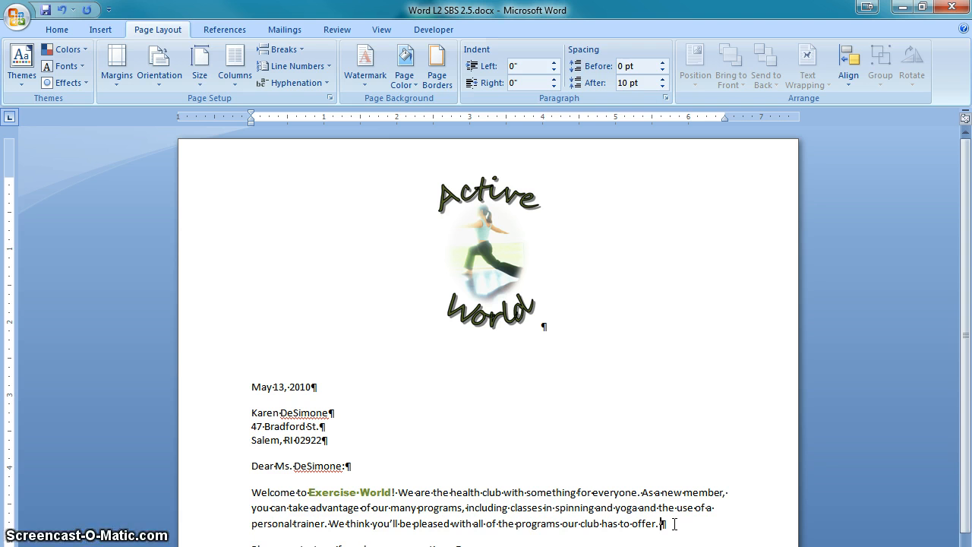
{"action": "key", "text": "BackSpace"}
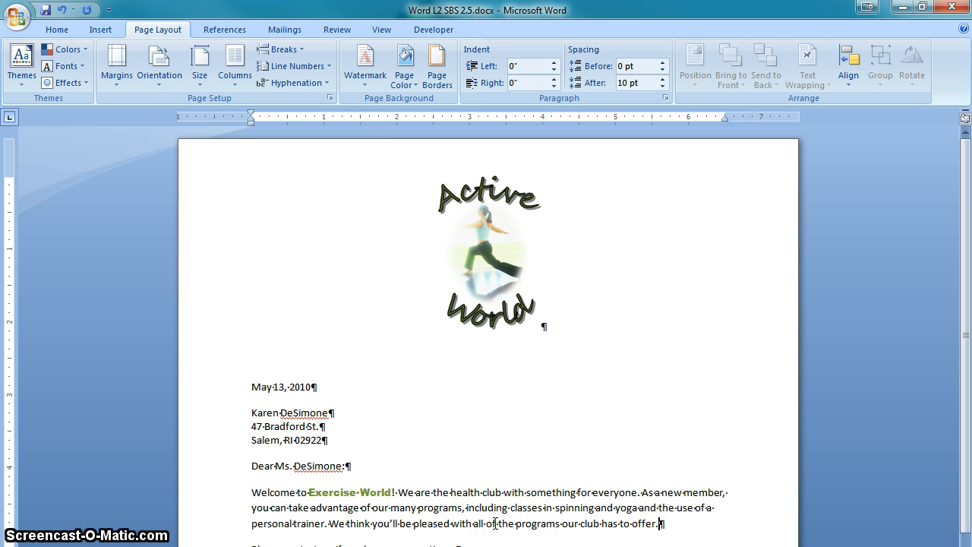
Cut the sentence starting "We think you'll be pleased", paste it right after "Exercise World!", and add a space after "offer."
{"action": "left_click", "coordinate": [495, 524], "text": "ctrl"}
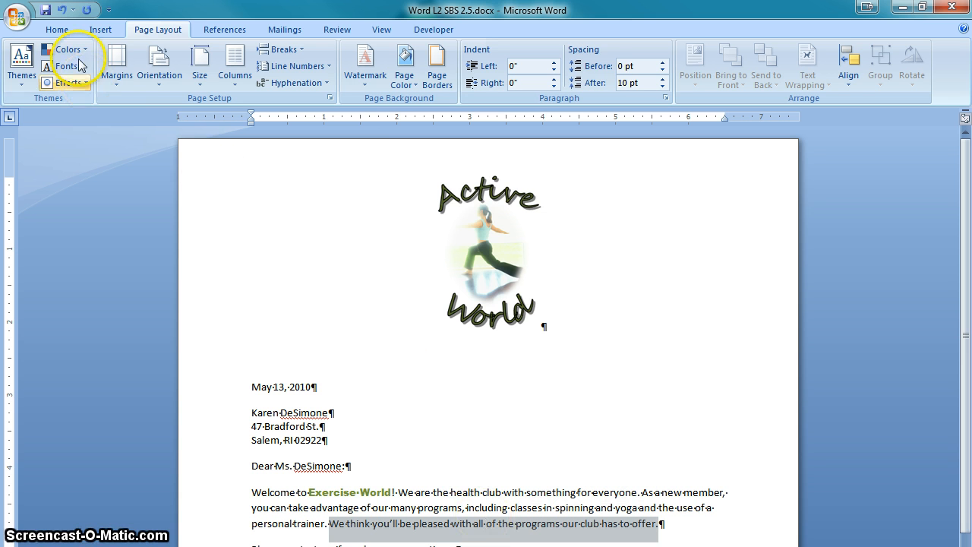
{"action": "left_click", "coordinate": [61, 31]}
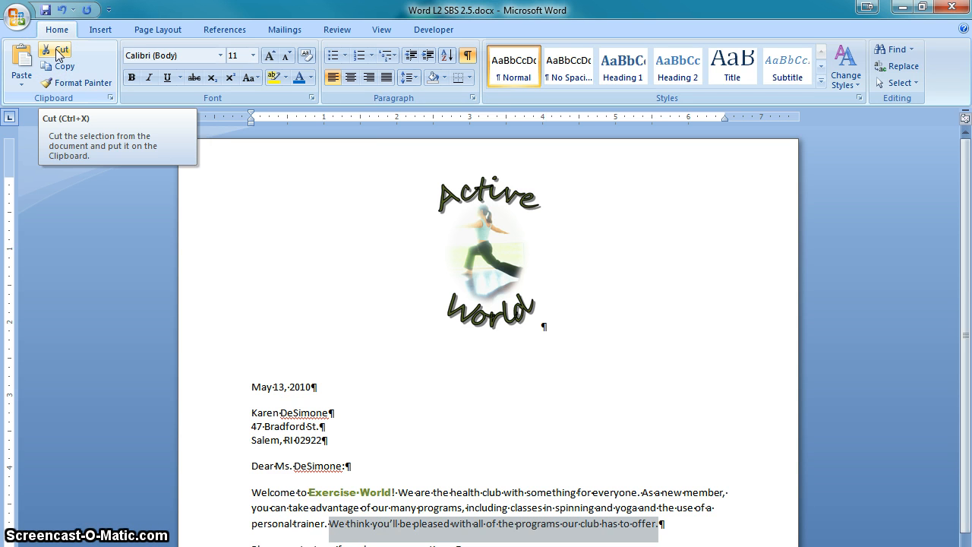
{"action": "left_click", "coordinate": [57, 53]}
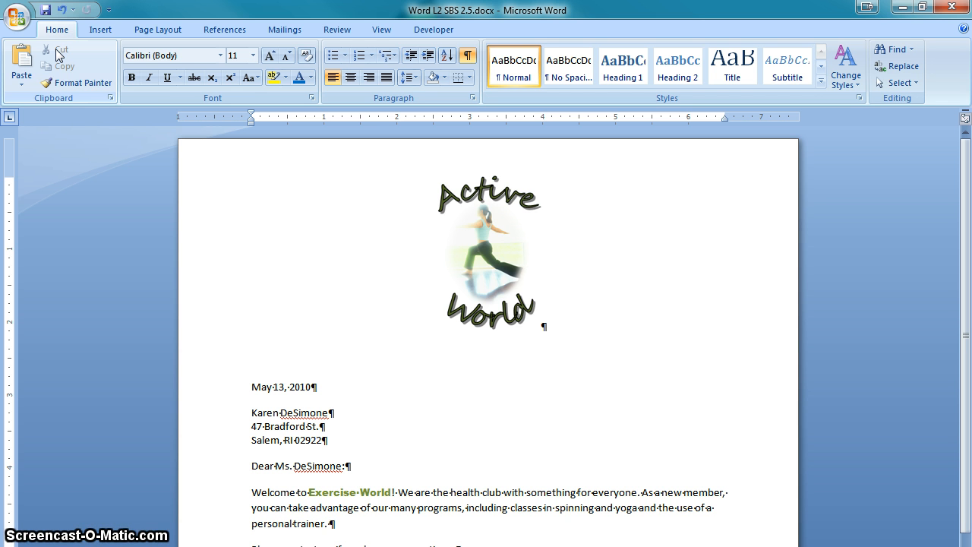
{"action": "left_click", "coordinate": [398, 492]}
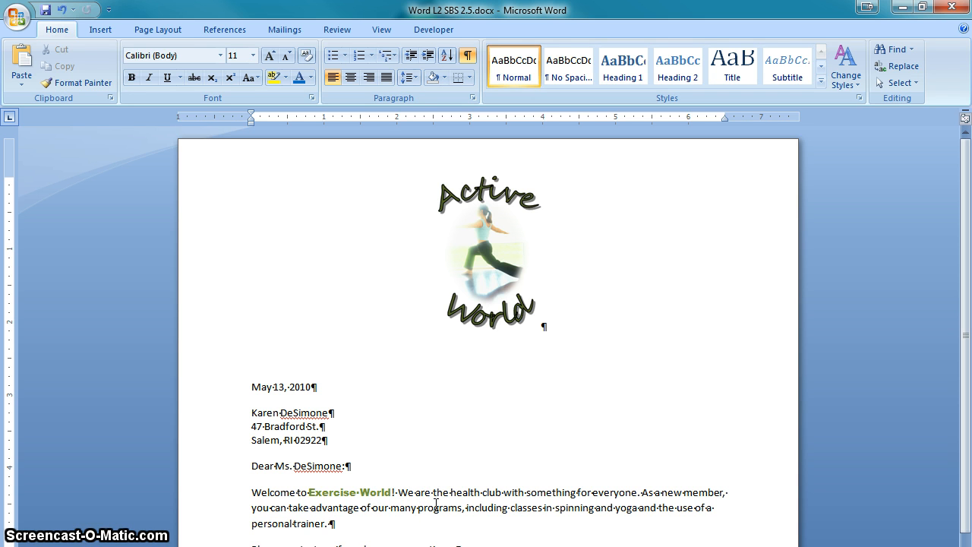
{"action": "left_click", "coordinate": [21, 61]}
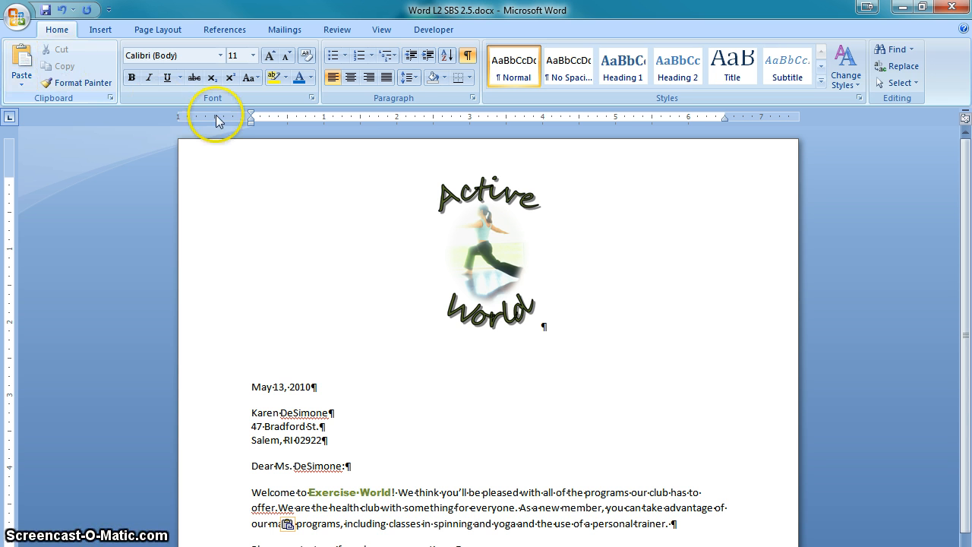
{"action": "left_click_drag", "start_coordinate": [308, 492], "coordinate": [390, 491]}
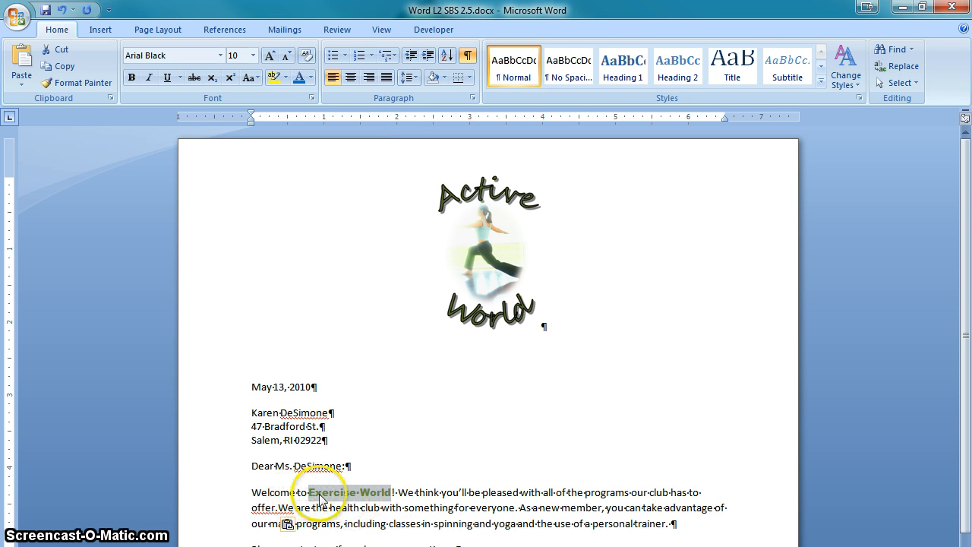
{"action": "left_click", "coordinate": [278, 507]}
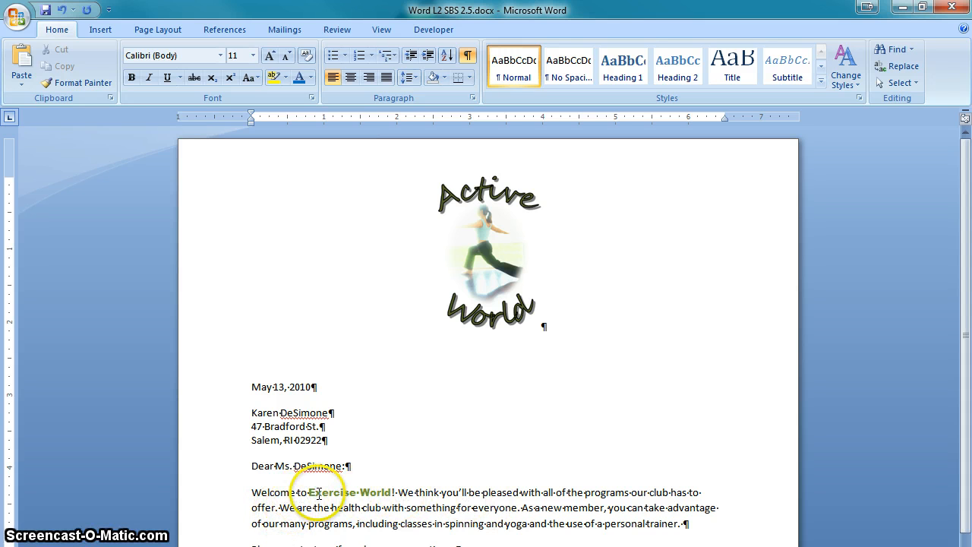
Copy "Exercise World" from the welcome sentence and paste it on the empty line below the sender's name
{"action": "left_click_drag", "start_coordinate": [308, 492], "coordinate": [375, 490]}
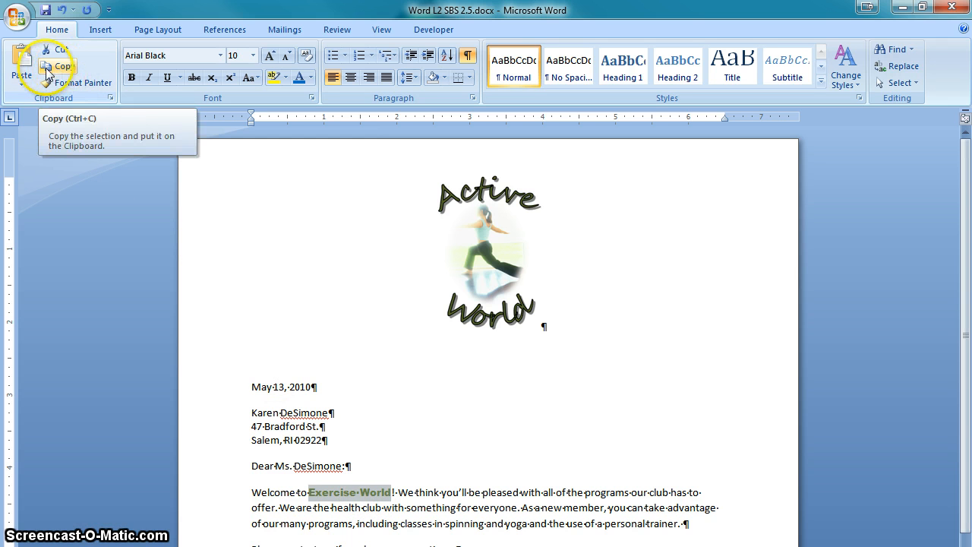
{"action": "left_click", "coordinate": [47, 70]}
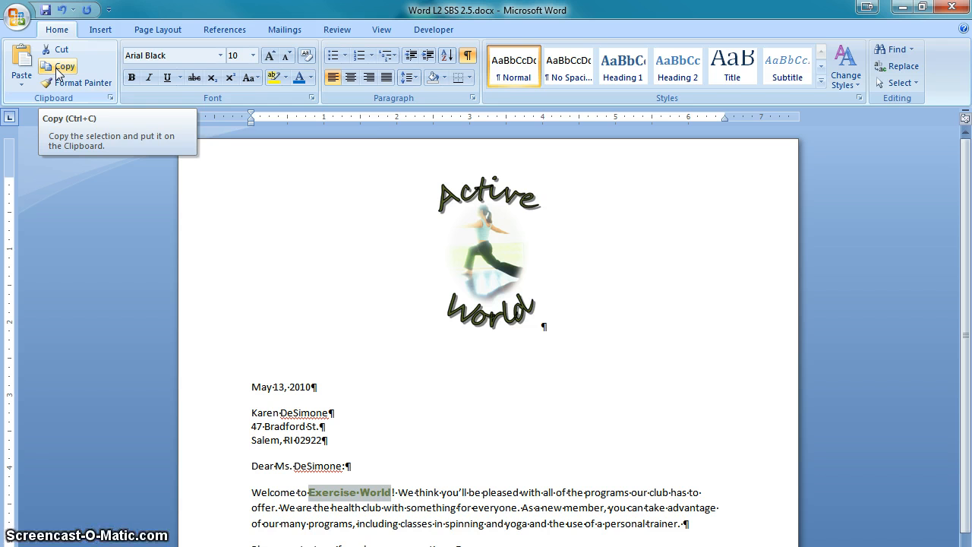
{"action": "left_click", "coordinate": [58, 73]}
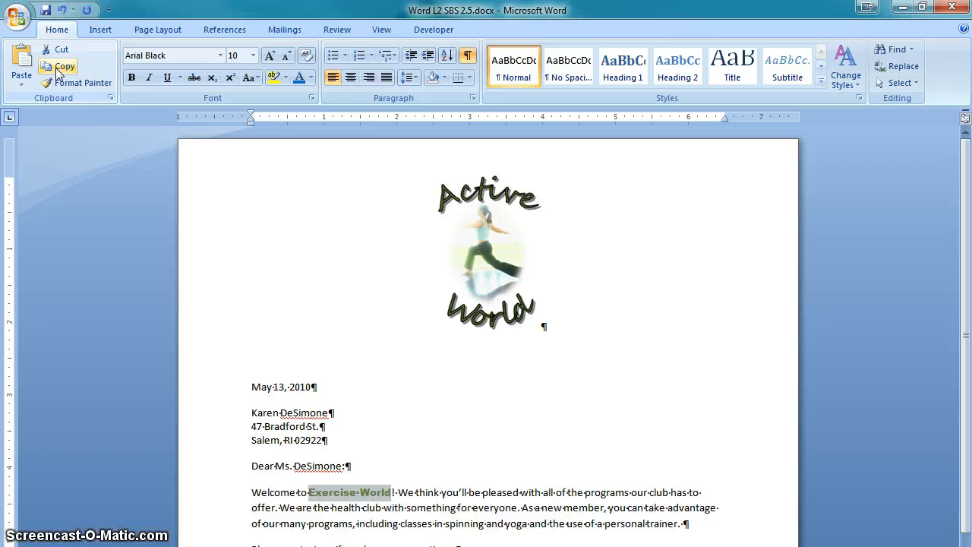
{"action": "left_click", "coordinate": [149, 174]}
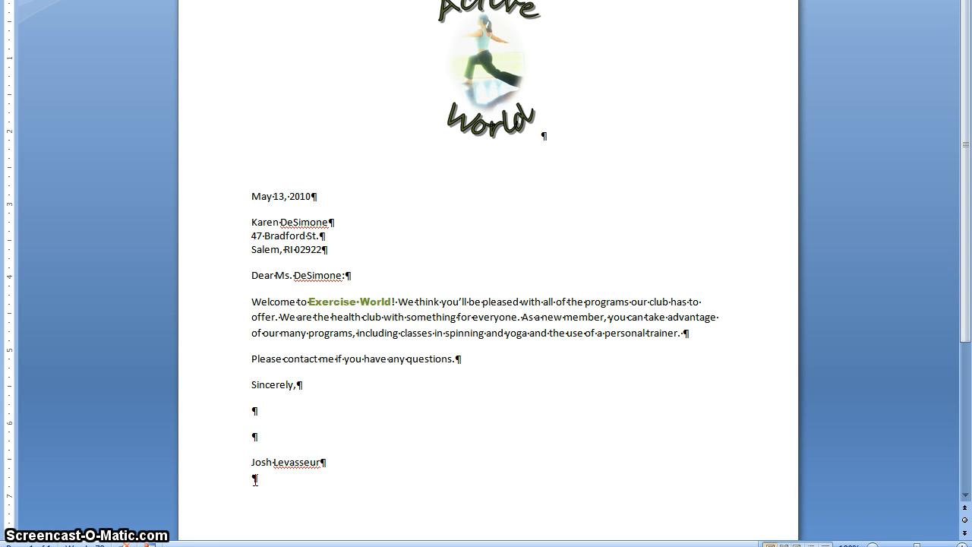
{"action": "left_click", "coordinate": [140, 202]}
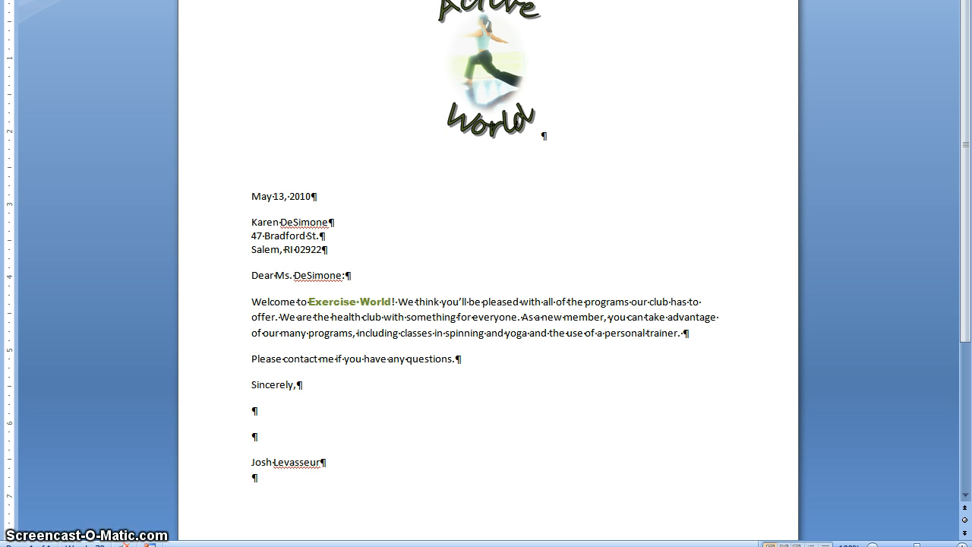
{"action": "key", "text": "ctrl+v"}
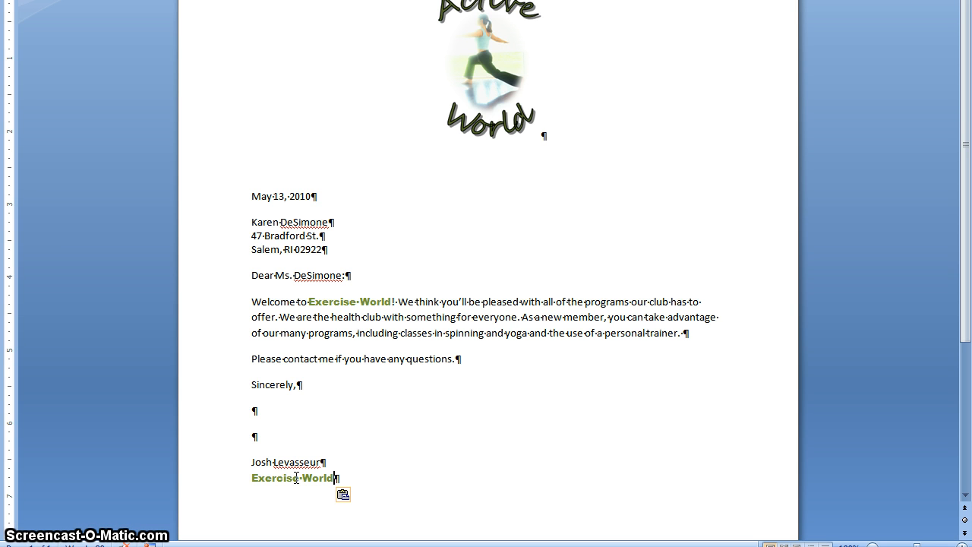
Apply Match Destination Formatting to the pasted "Exercise World" below the signature and save the document
{"action": "left_click", "coordinate": [356, 497]}
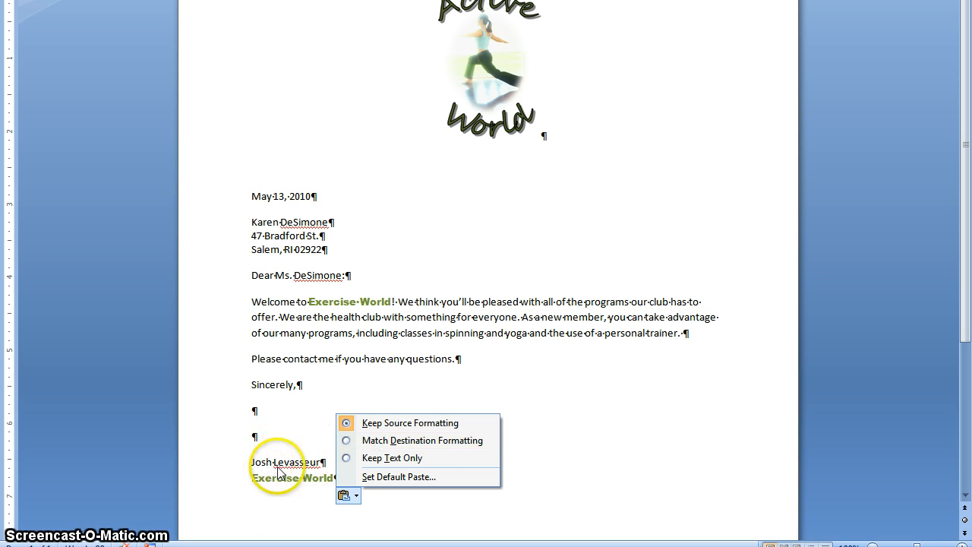
{"action": "left_click", "coordinate": [352, 442]}
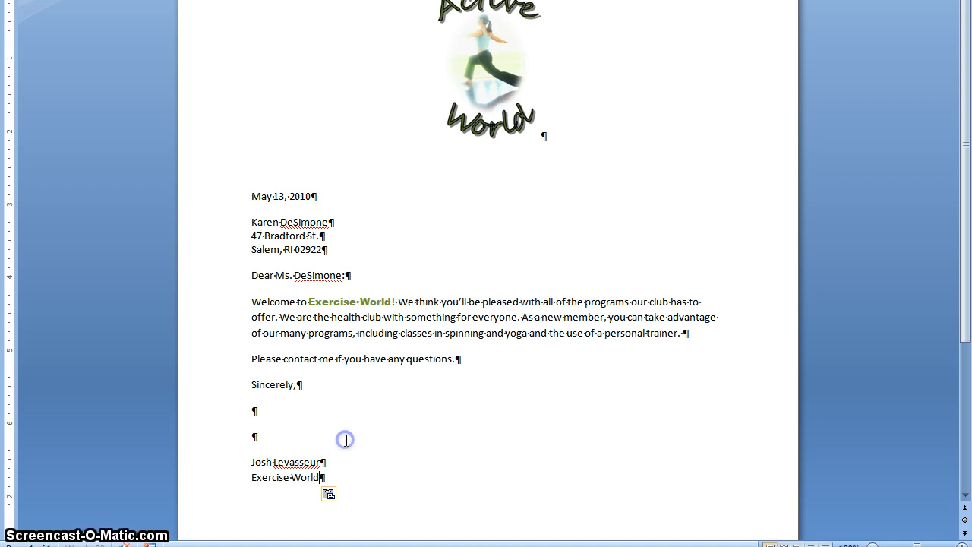
{"action": "left_click", "coordinate": [309, 475]}
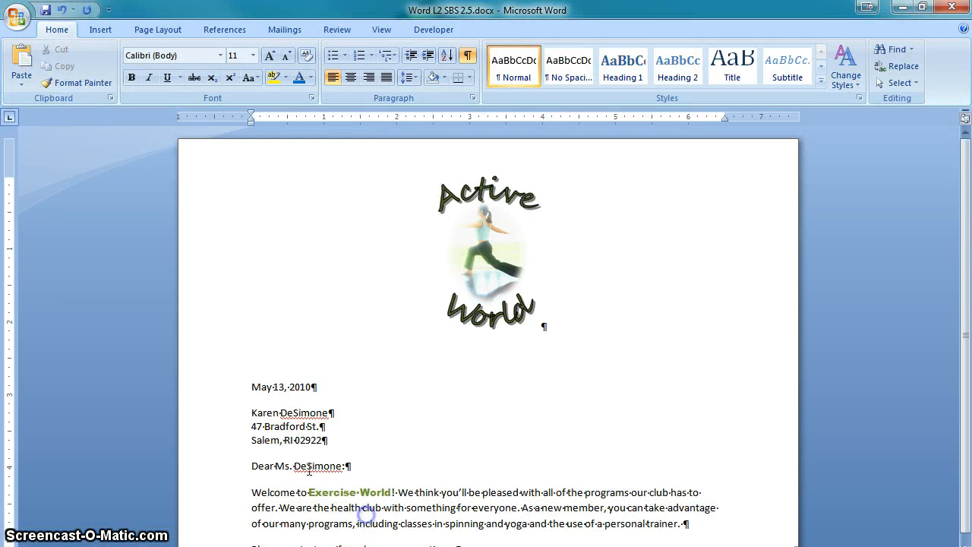
{"action": "left_click", "coordinate": [46, 10]}
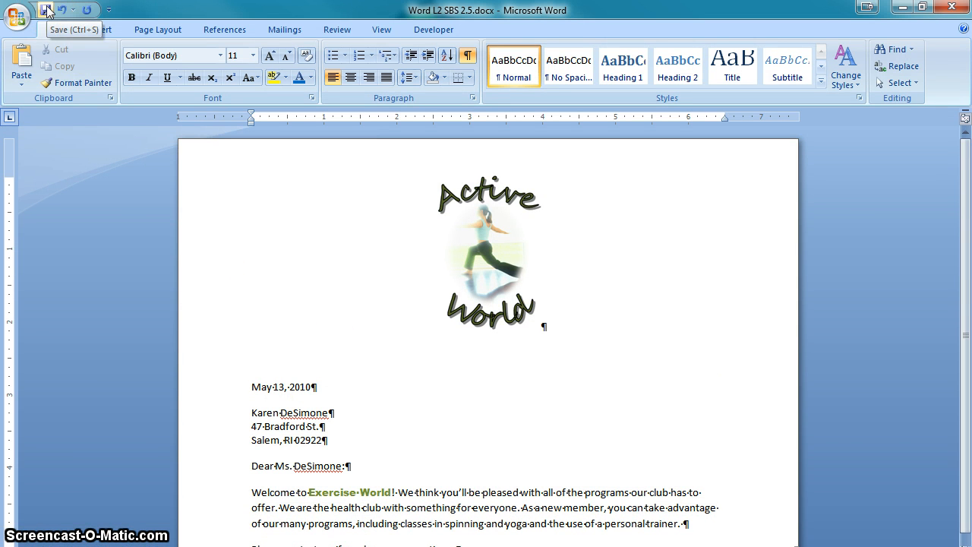